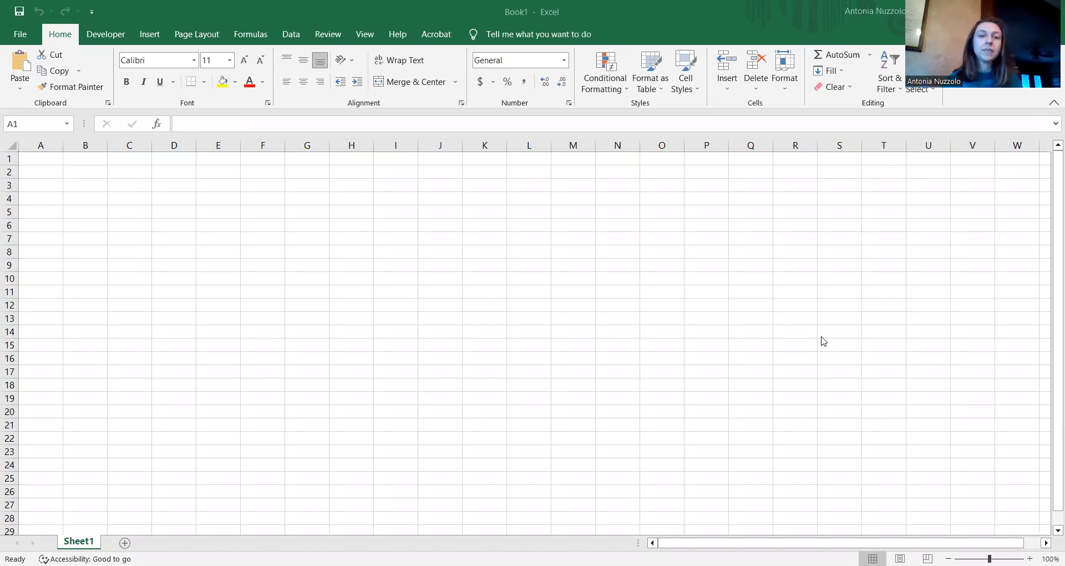
# Step: Enter the word 'apple' in cell A1
pyautogui.click(52, 158)
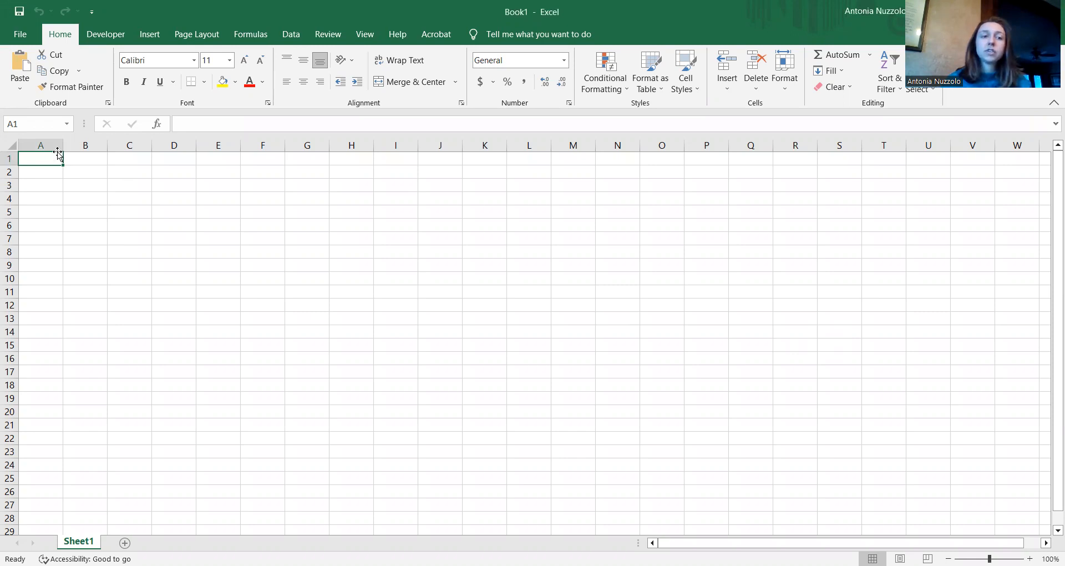
pyautogui.scroll(2, 53, 153)
pyautogui.scroll(4, 53, 153)
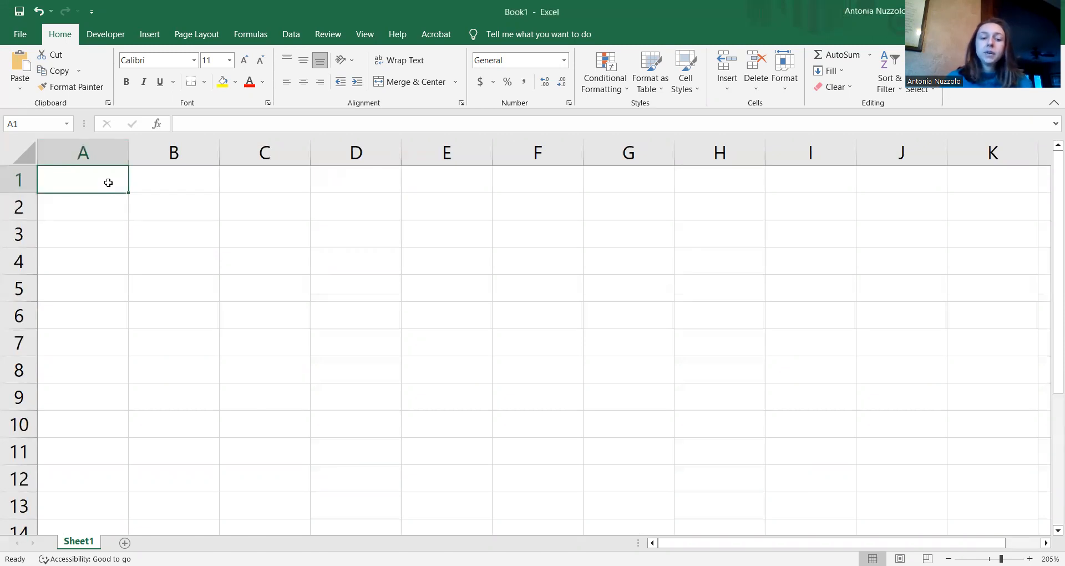
pyautogui.write('apple')
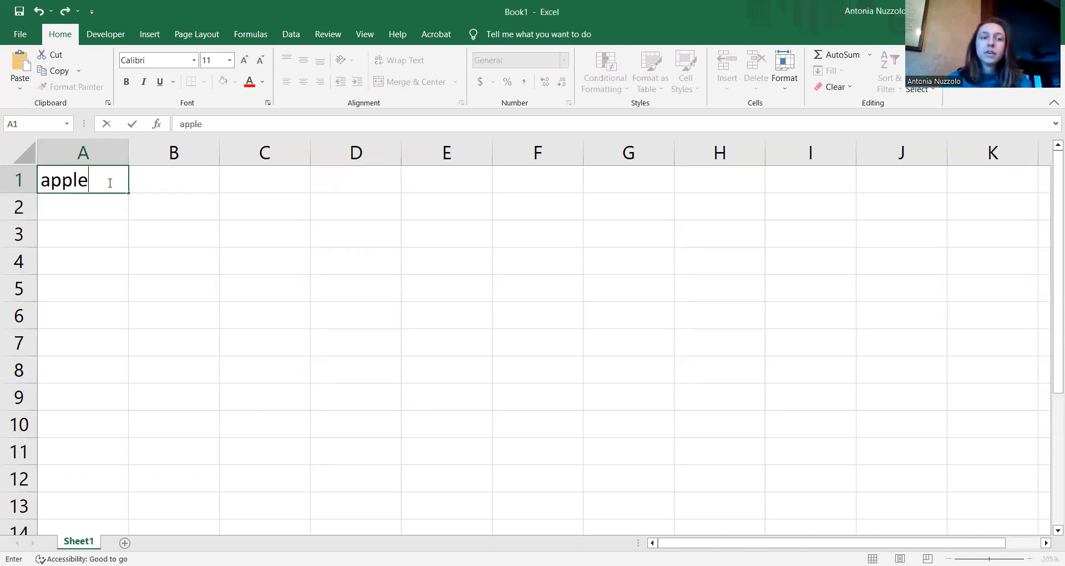
pyautogui.press('Return')
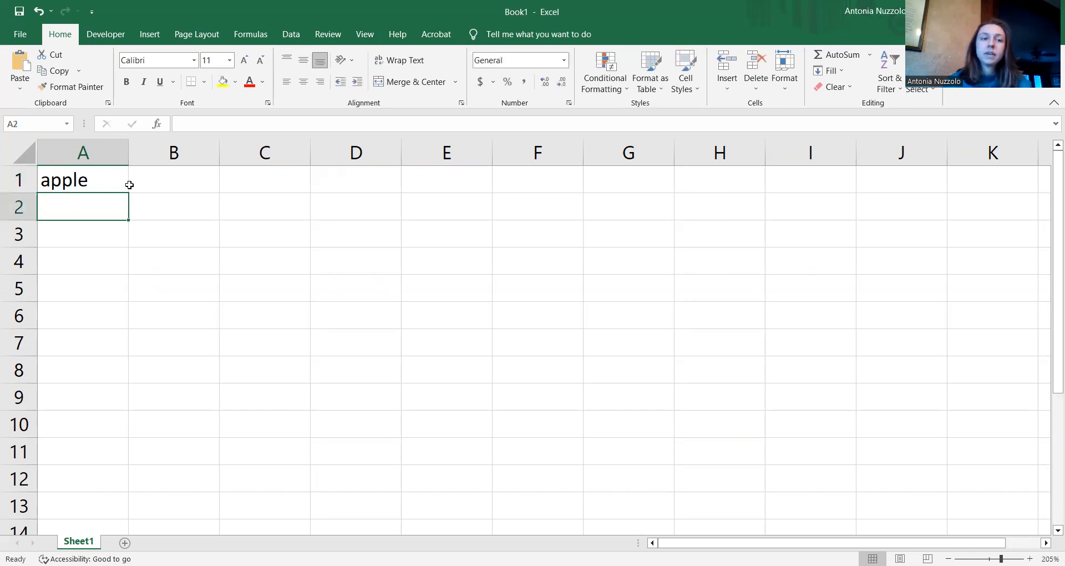
# Step: Select cell A3 and start editing its contents in the formula bar
pyautogui.click(90, 238)
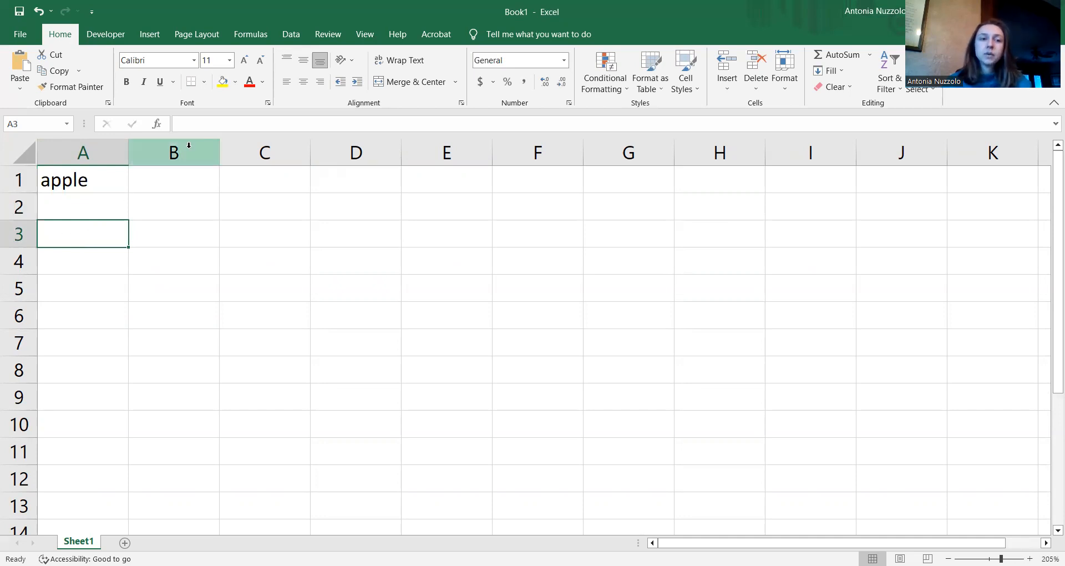
pyautogui.click(205, 128)
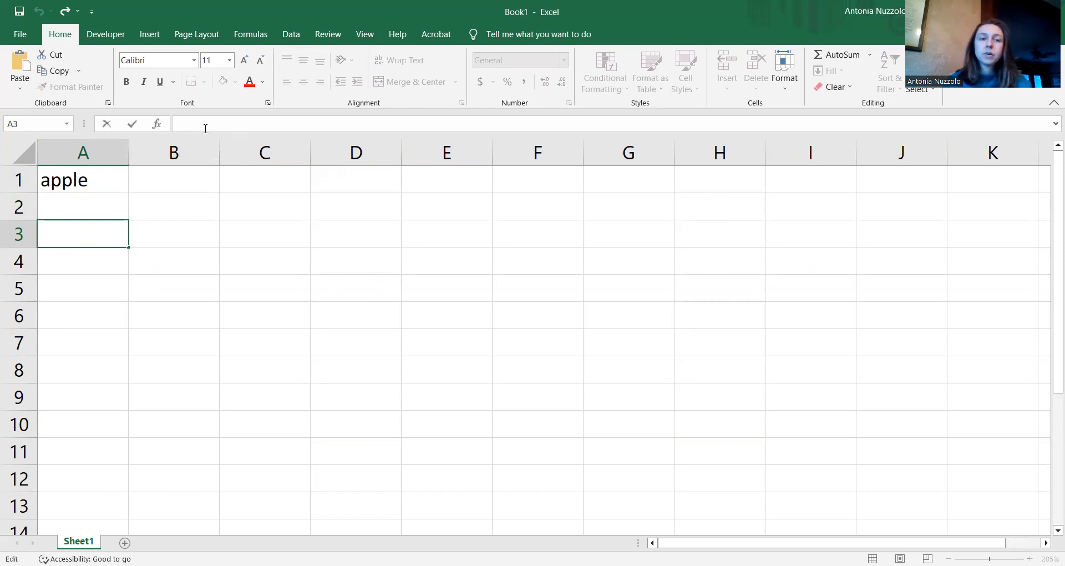
pyautogui.click(76, 206)
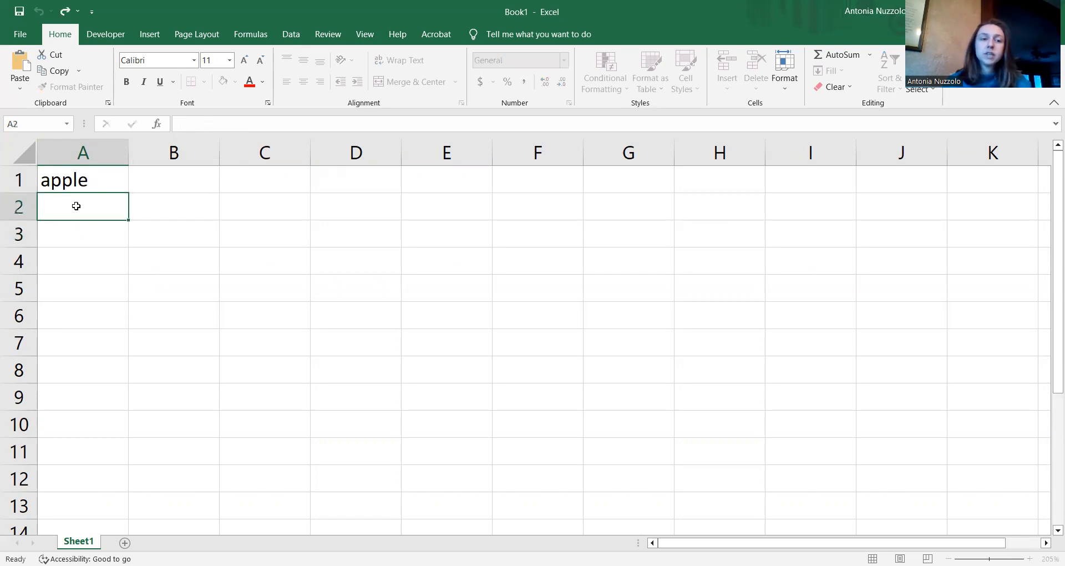
pyautogui.doubleClick(68, 237)
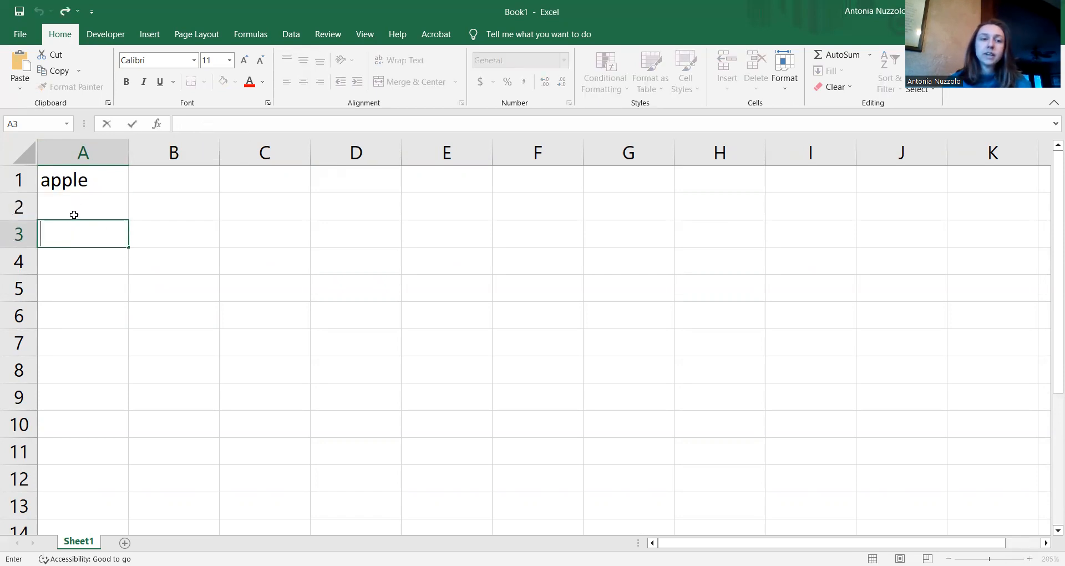
pyautogui.click(73, 209)
pyautogui.click(69, 228)
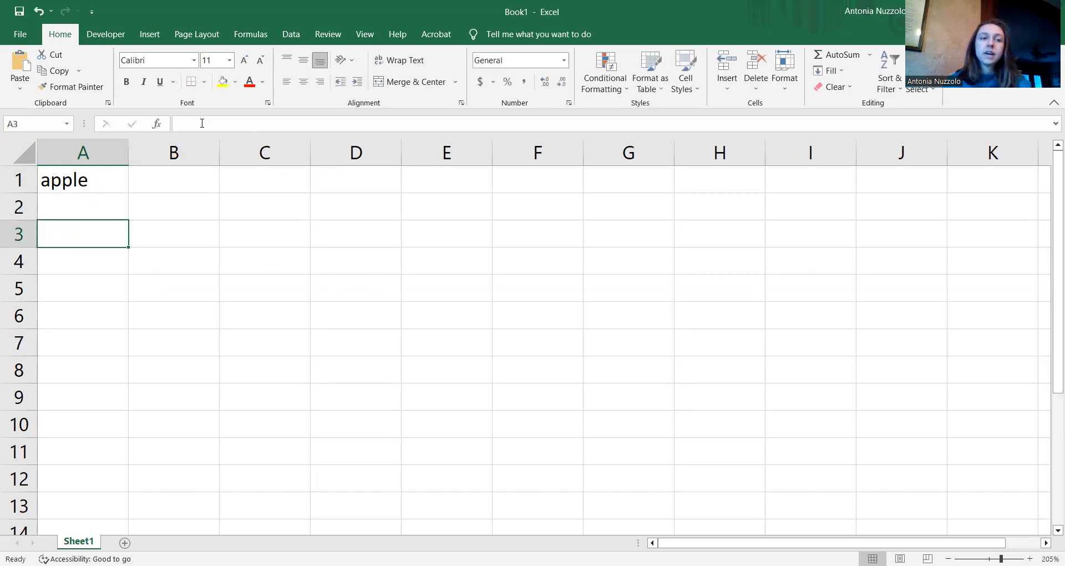
pyautogui.click(225, 130)
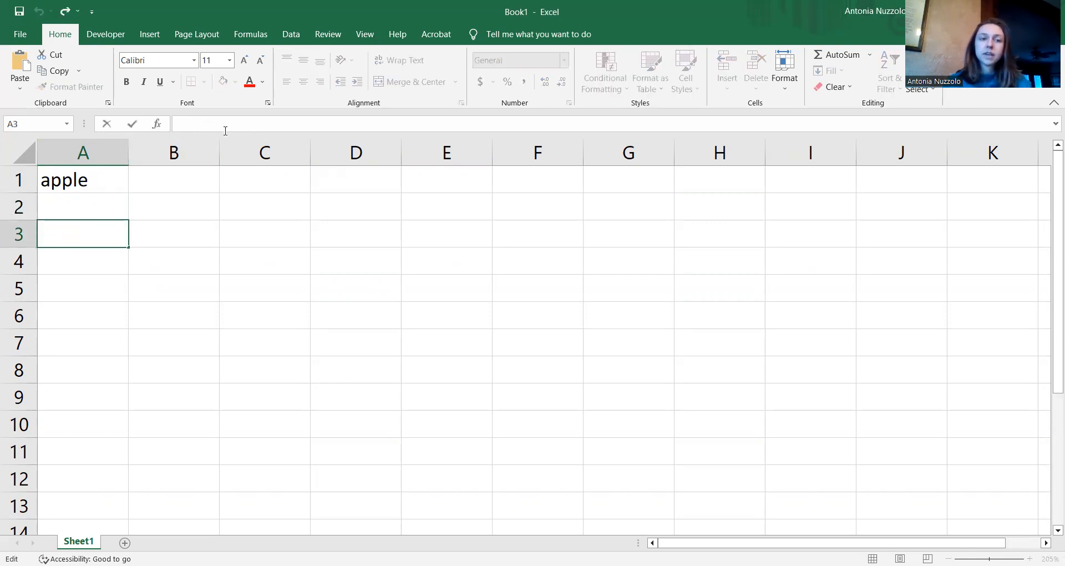
# Step: Start A3's formula with =if so the IF function is suggested
pyautogui.write('=')
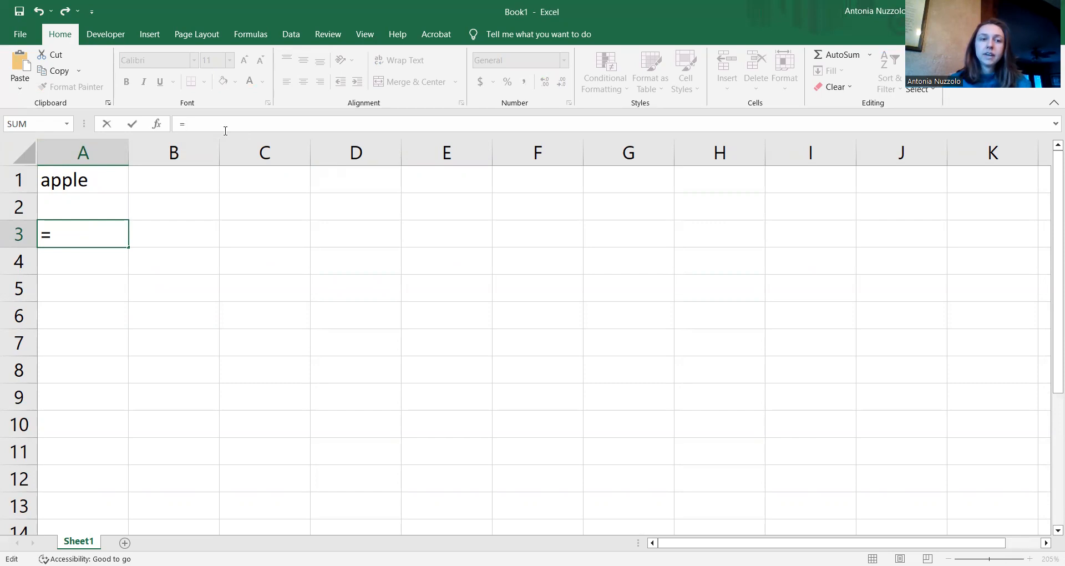
pyautogui.write('if')
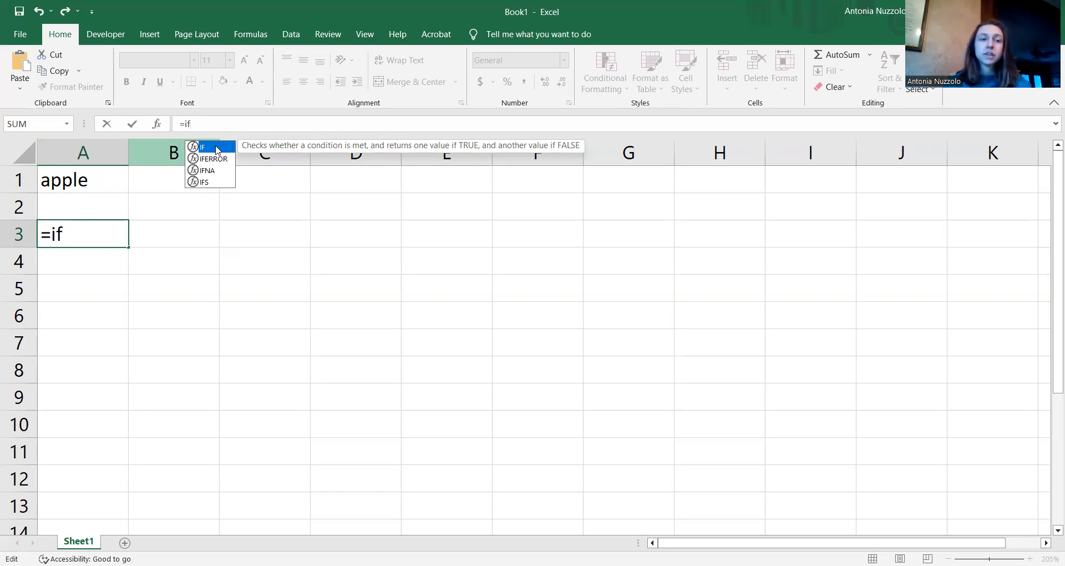
# Step: Insert IF from the suggestions and reference A1 as its test, giving =IF(A1
pyautogui.doubleClick(217, 149)
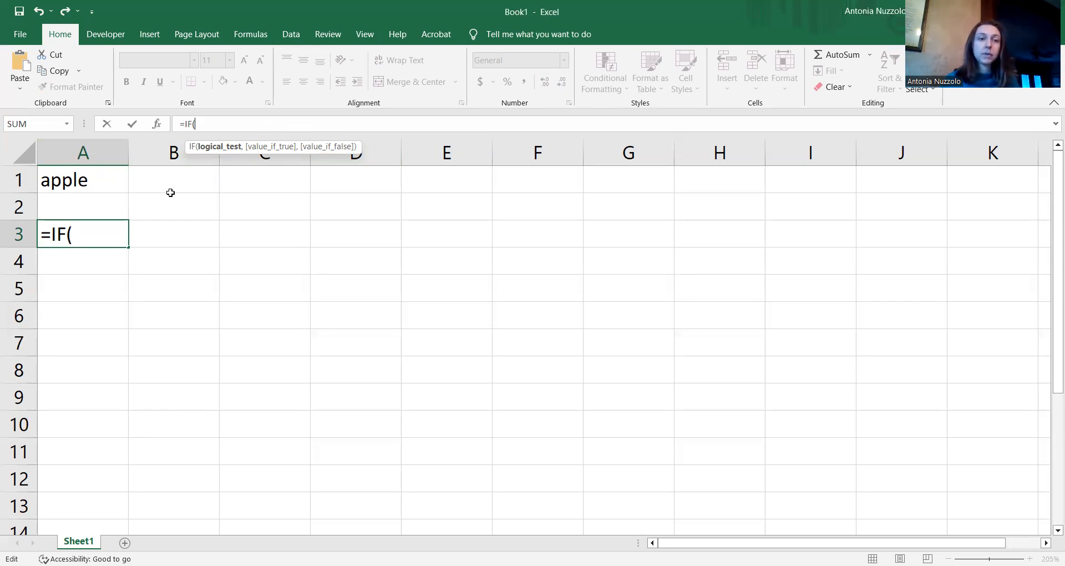
pyautogui.click(113, 180)
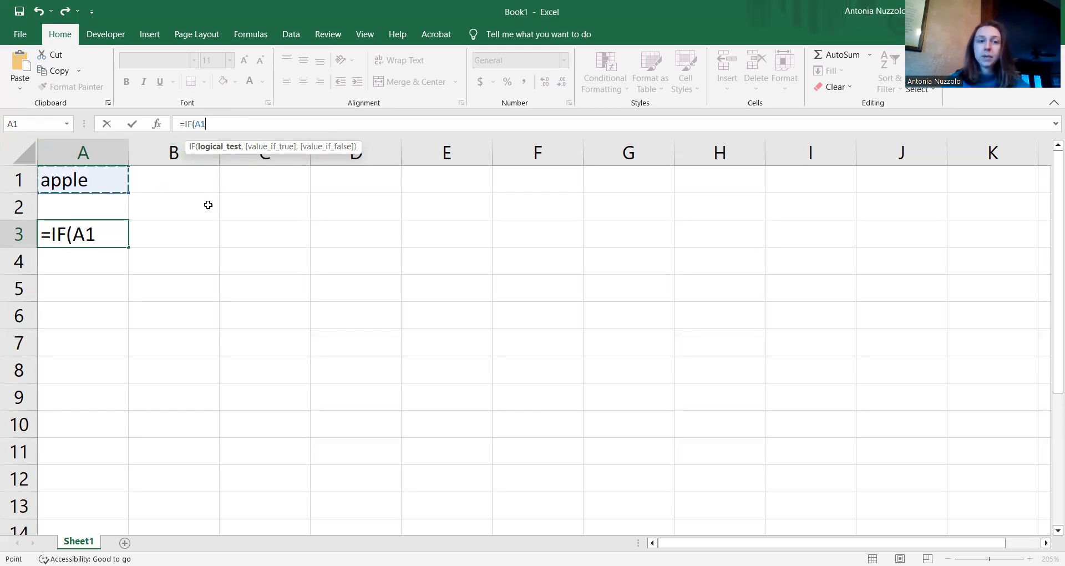
# Step: Complete the condition so the formula reads =IF(A1="apple",
pyautogui.click(231, 120)
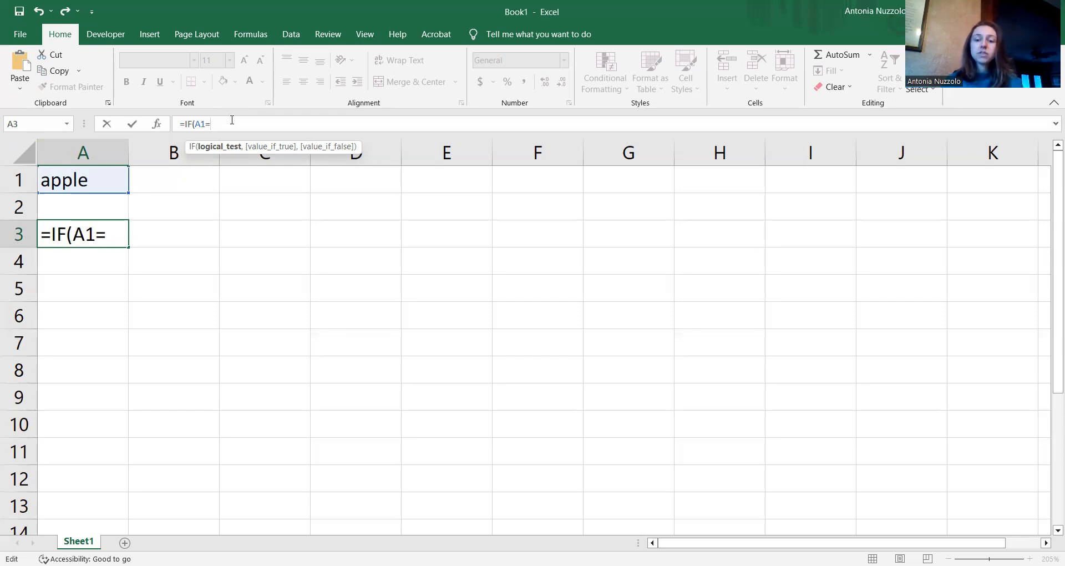
pyautogui.write('"apple"')
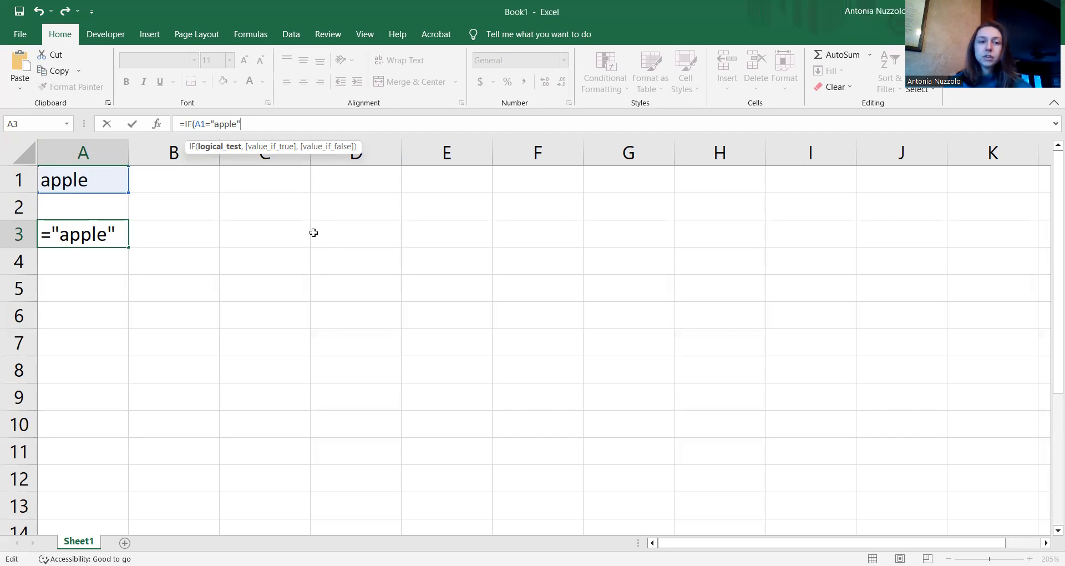
pyautogui.write(',')
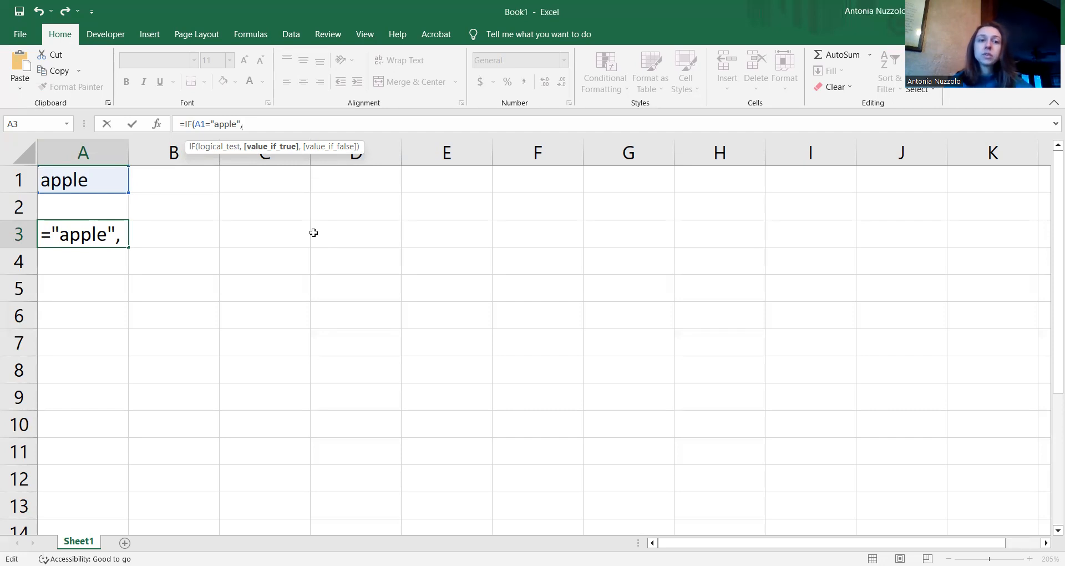
# Step: Add the results "We've got an apple!" and "We might have a banana..." to the IF formula
pyautogui.write('"We')
pyautogui.write("'ve gpt")
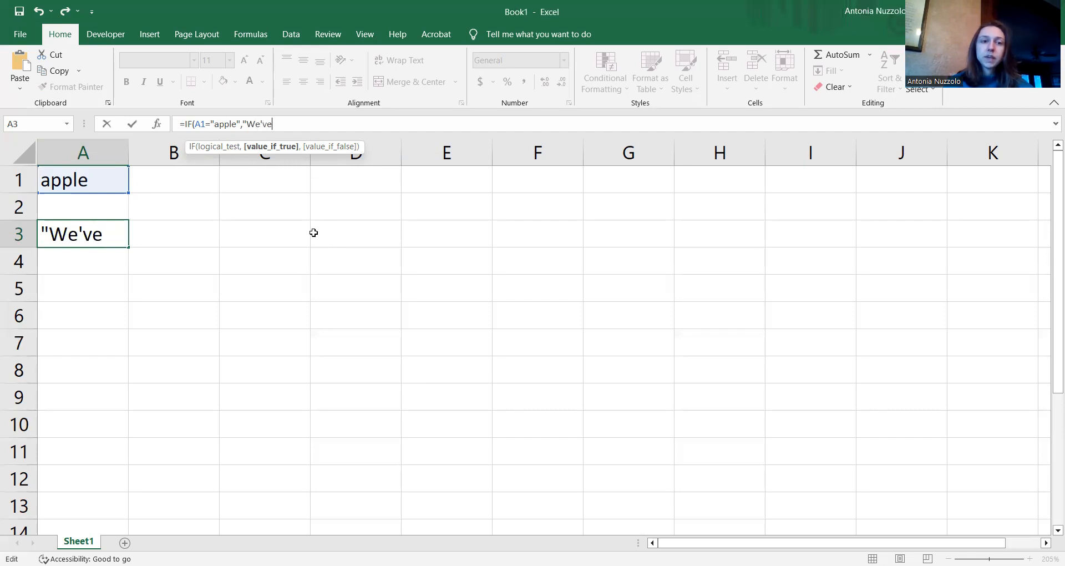
pyautogui.press('BackSpace')
pyautogui.press('BackSpace')
pyautogui.write('ot')
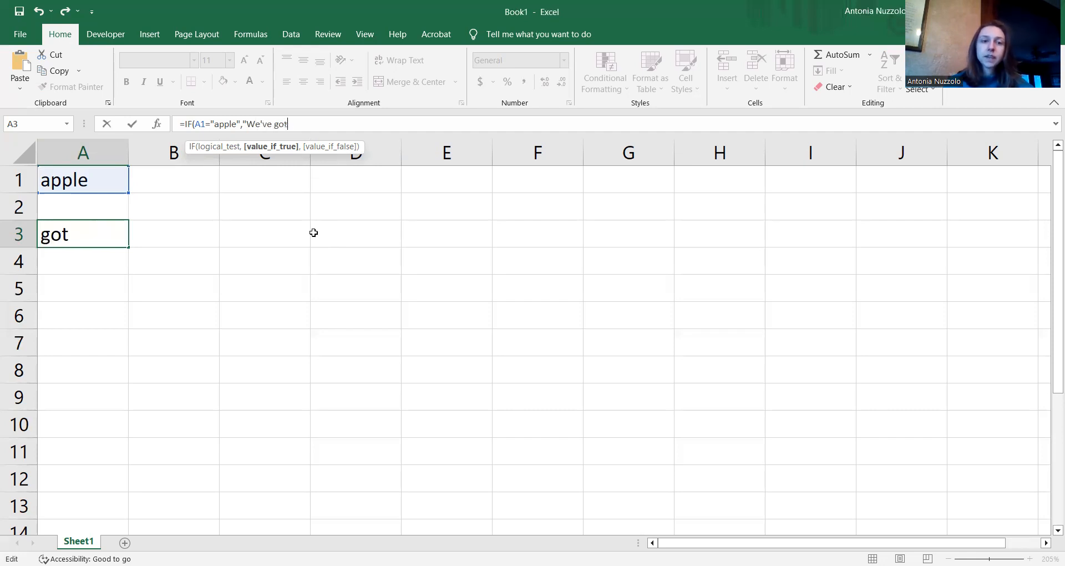
pyautogui.write(' an apple!')
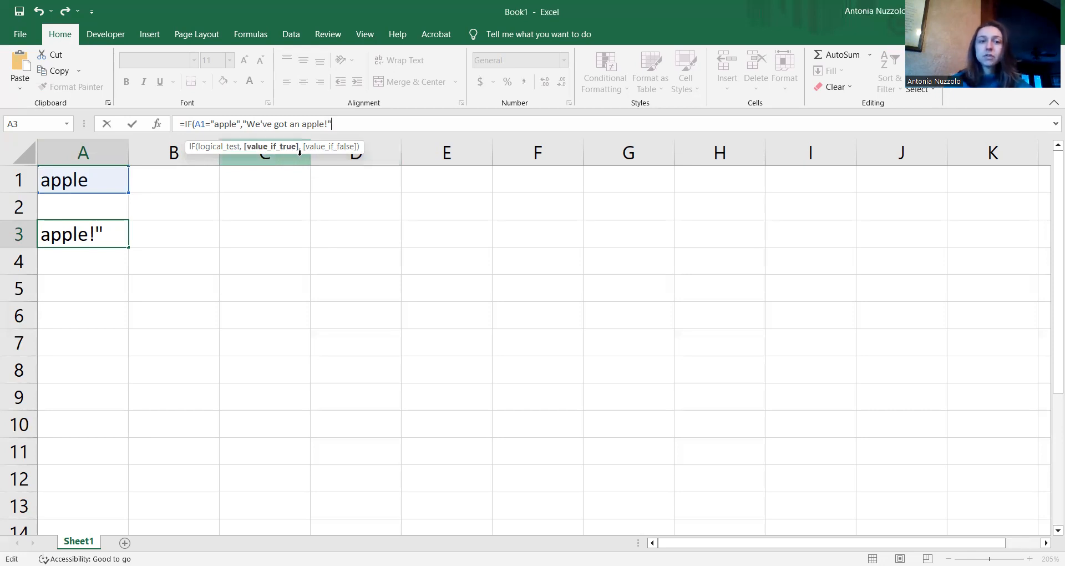
pyautogui.write(',')
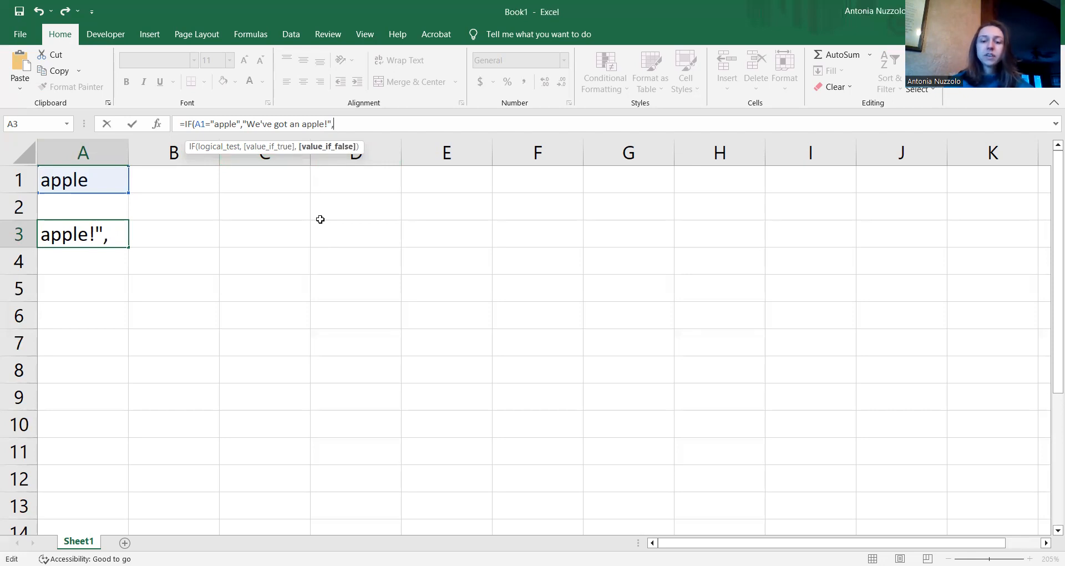
pyautogui.write('"M')
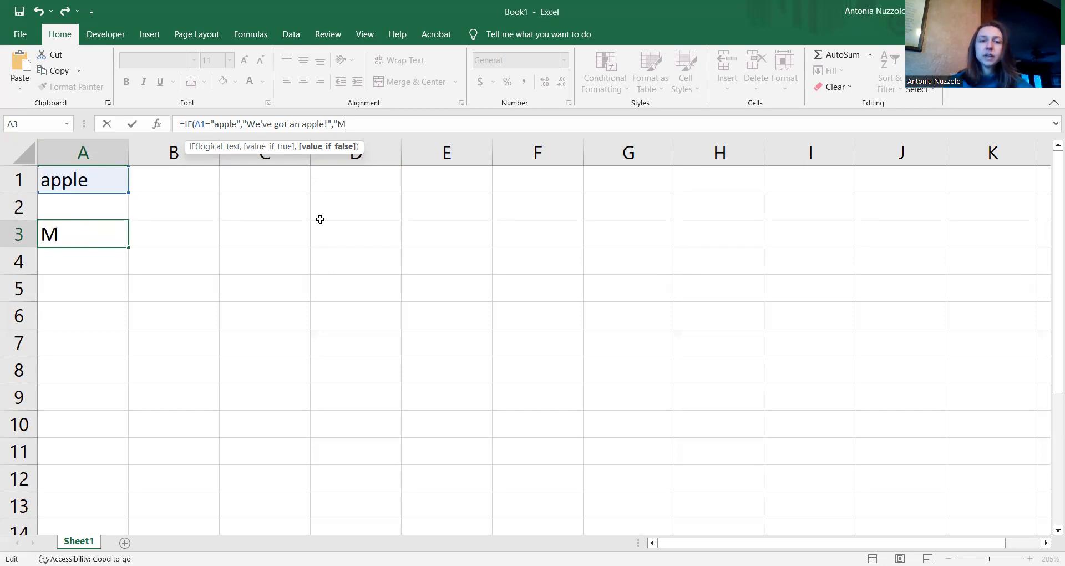
pyautogui.press('BackSpace')
pyautogui.write('We migh')
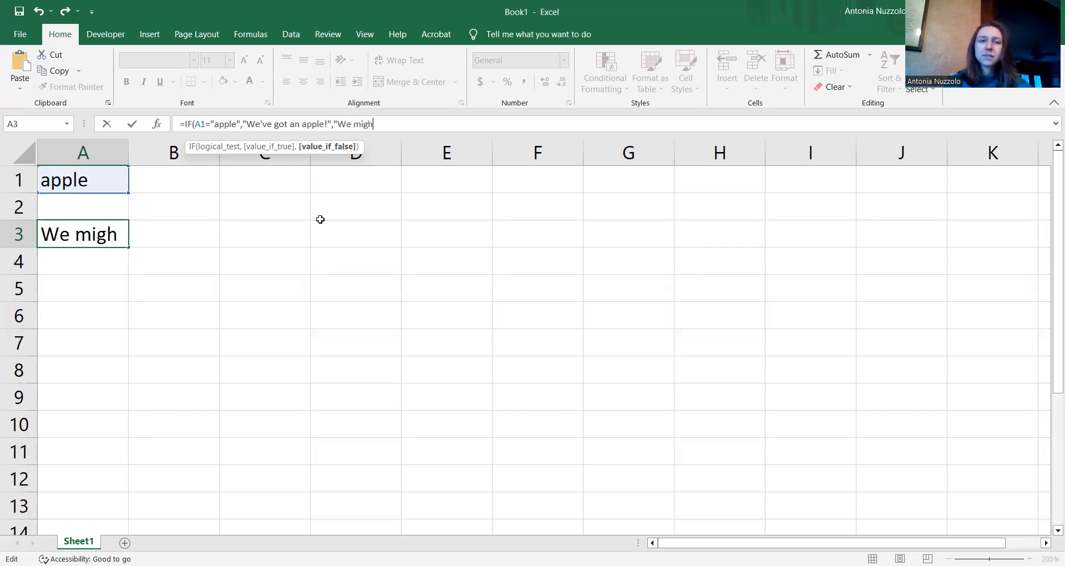
pyautogui.write('t have a banana')
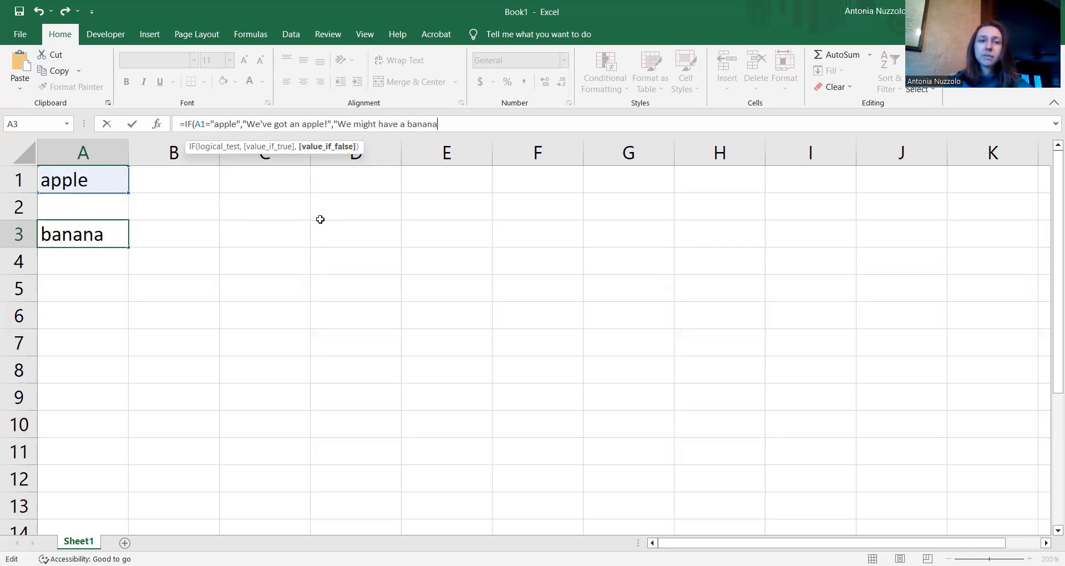
pyautogui.write('..."')
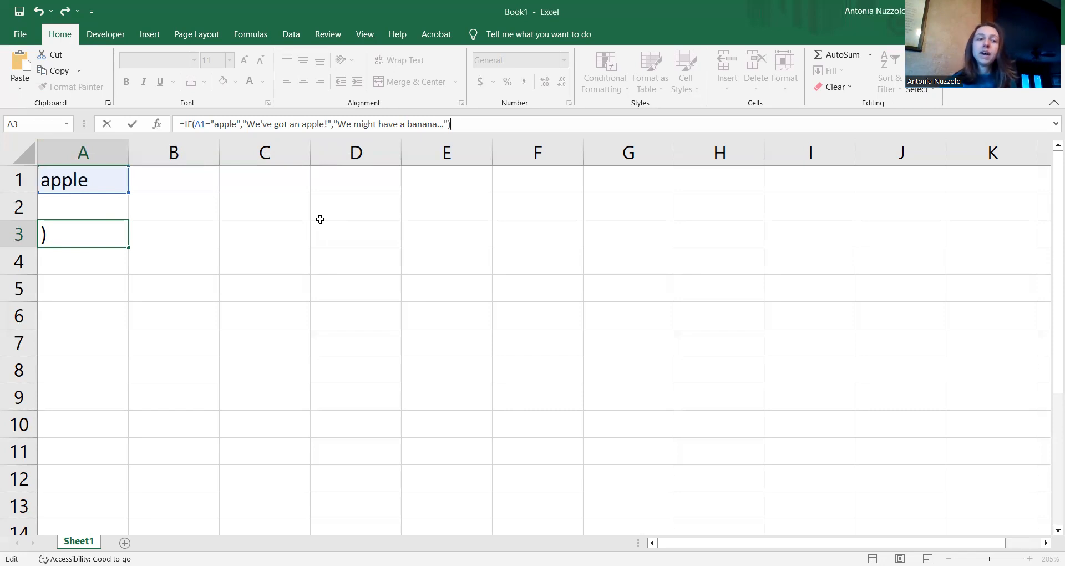
# Step: Commit the formula so A3 shows "We've got an apple!", then compare A1 and A3
pyautogui.click(132, 125)
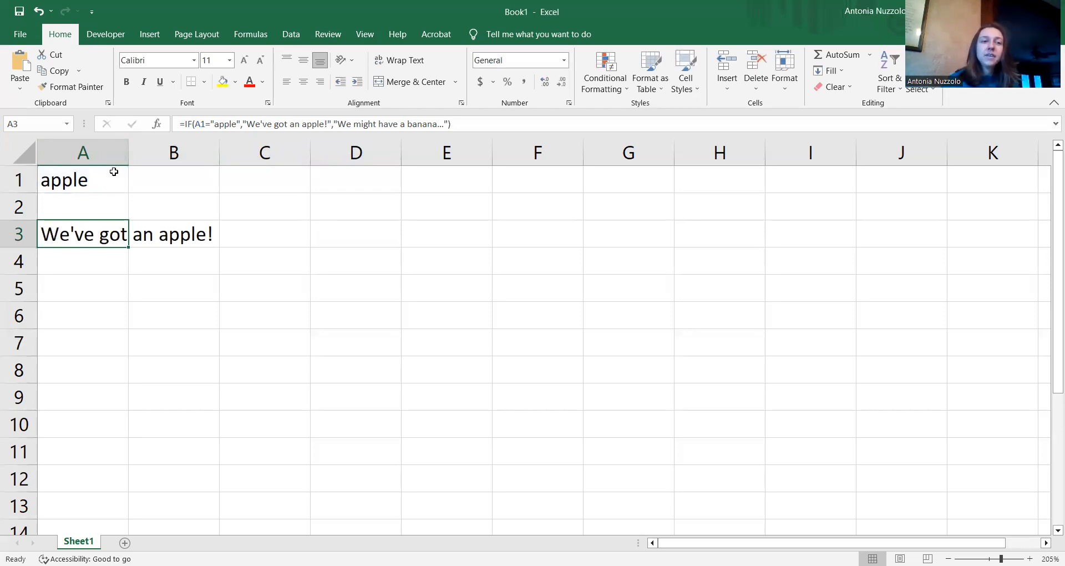
pyautogui.click(86, 185)
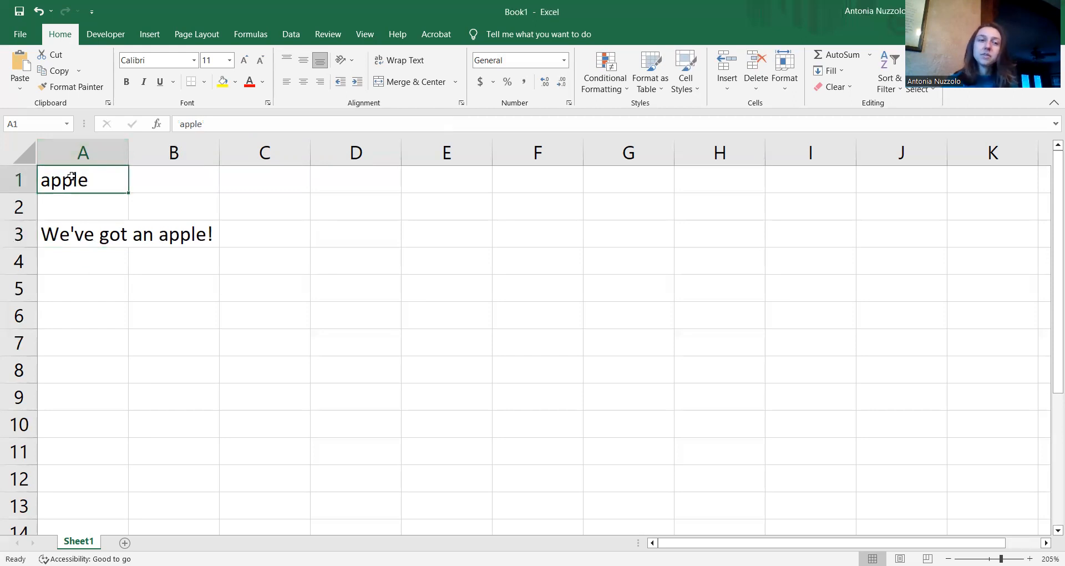
pyautogui.click(90, 230)
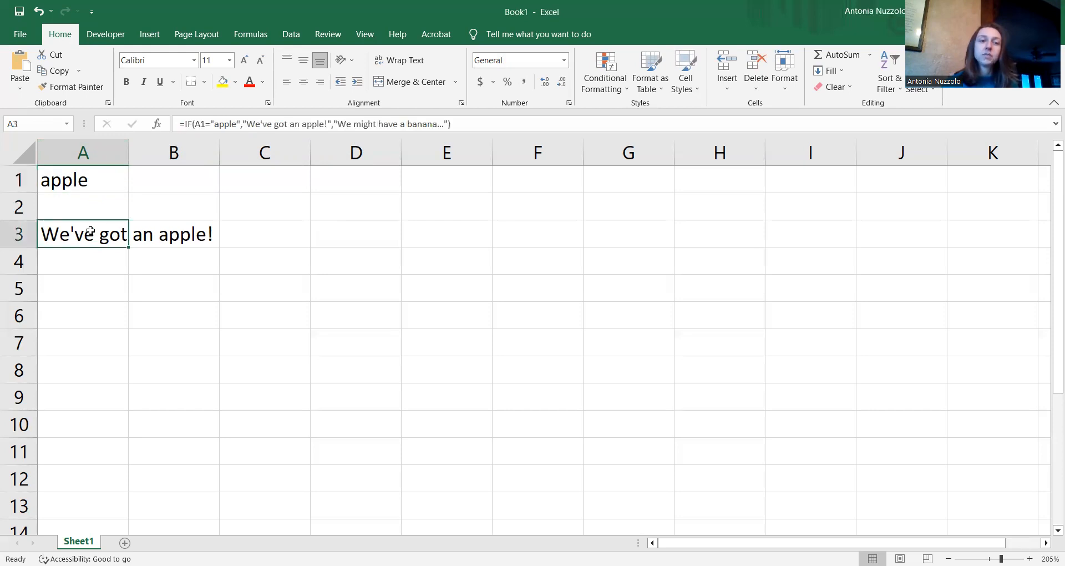
pyautogui.click(90, 181)
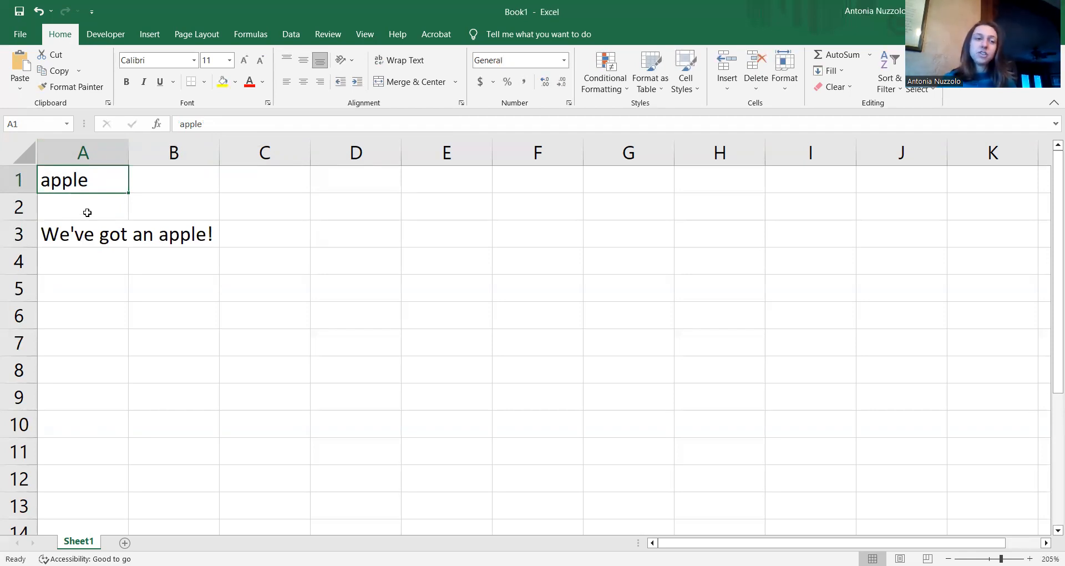
# Step: Replace 'apple' in A1 with 'banana' and commit the entry
pyautogui.doubleClick(222, 127)
pyautogui.write('n')
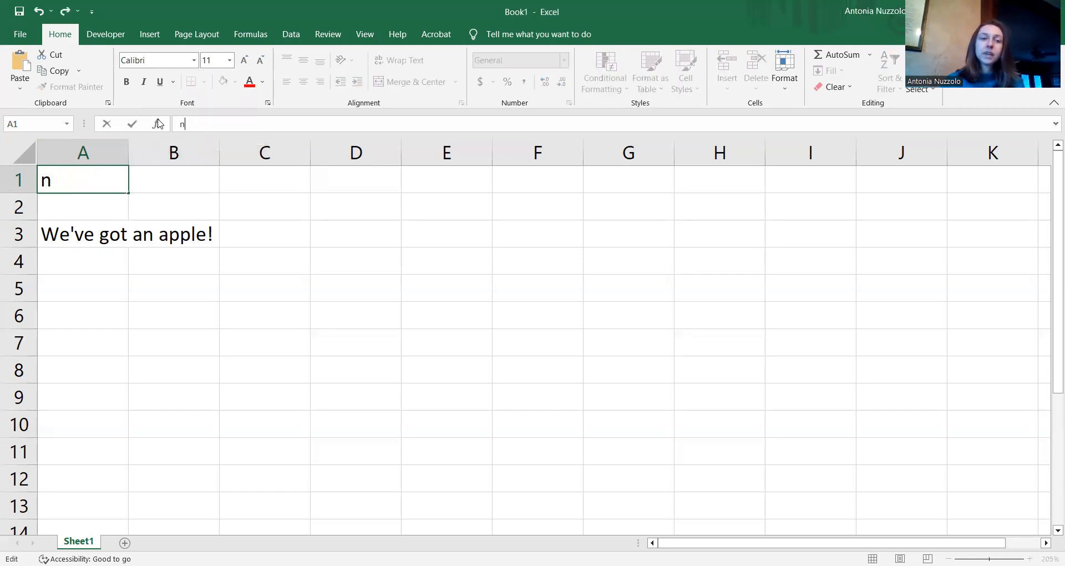
pyautogui.press('BackSpace')
pyautogui.write('banana')
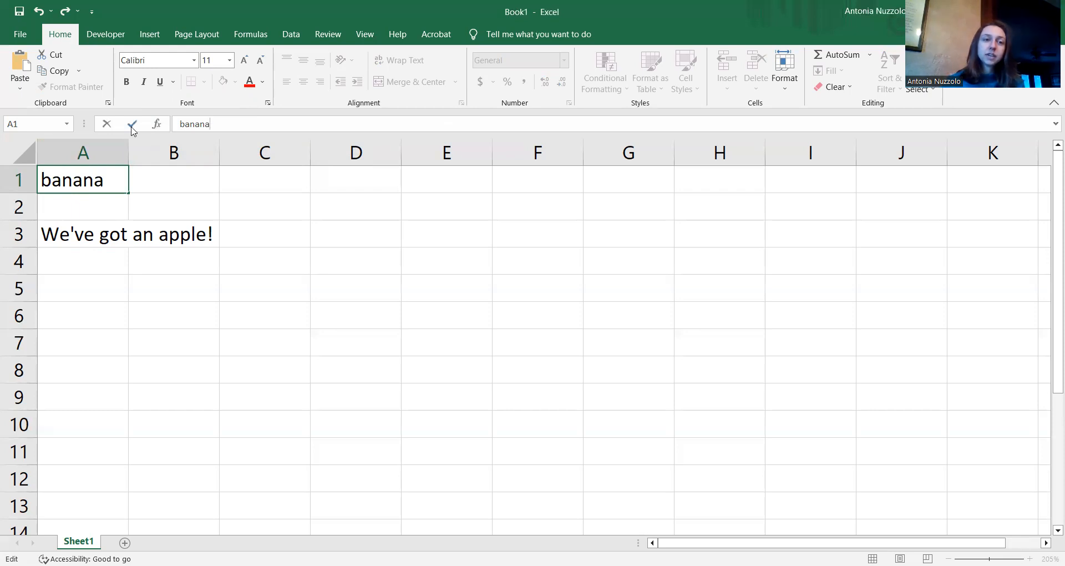
pyautogui.click(131, 127)
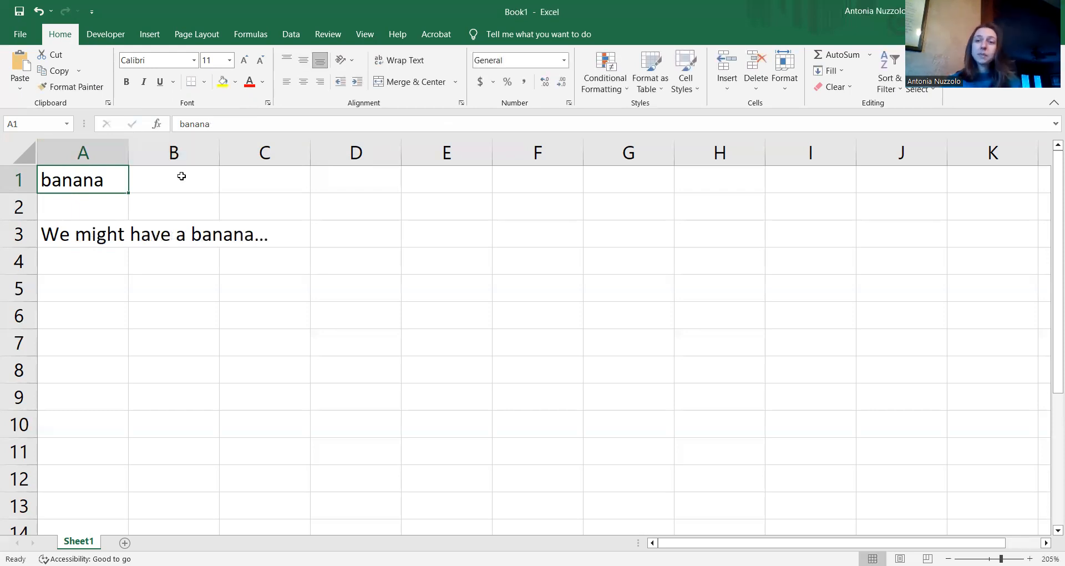